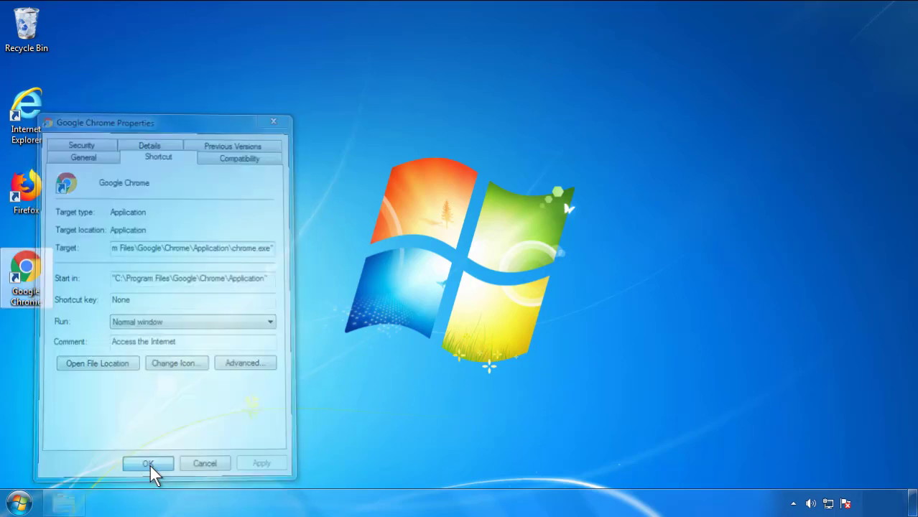
# Close the Chrome shortcut properties after confirming it targets plain chrome.exe, and show the Start menu.
pyautogui.click(21, 503)
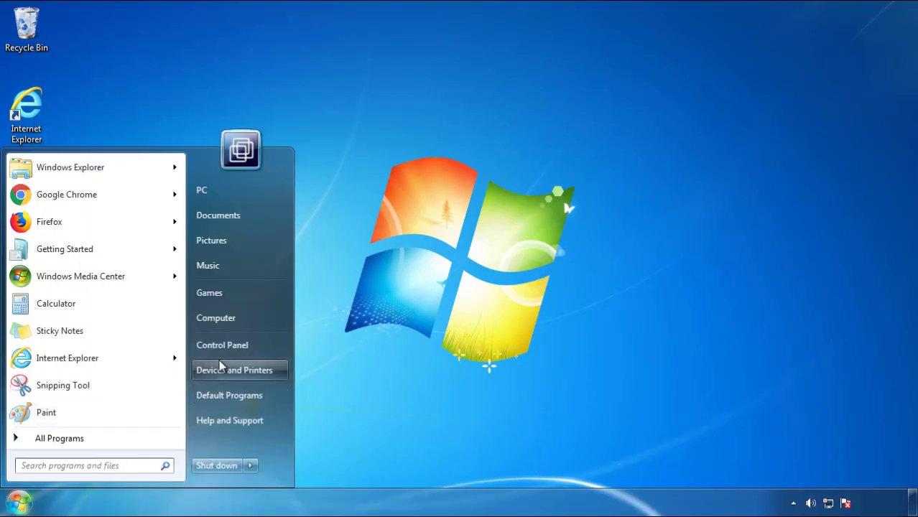
# Uninstall SearchMine 2.00 in Programs and Features, with the list sorted by Installed On.
pyautogui.click(230, 342)
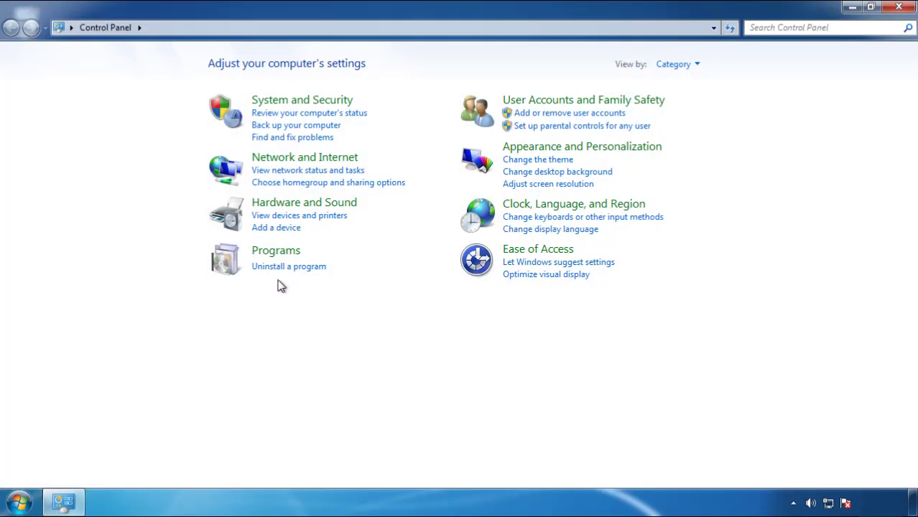
pyautogui.click(286, 267)
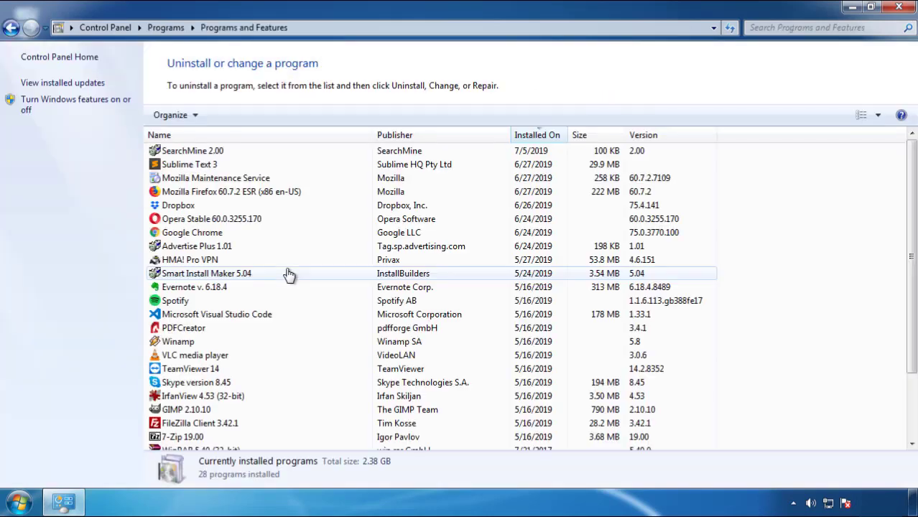
pyautogui.click(538, 136)
pyautogui.click(533, 139)
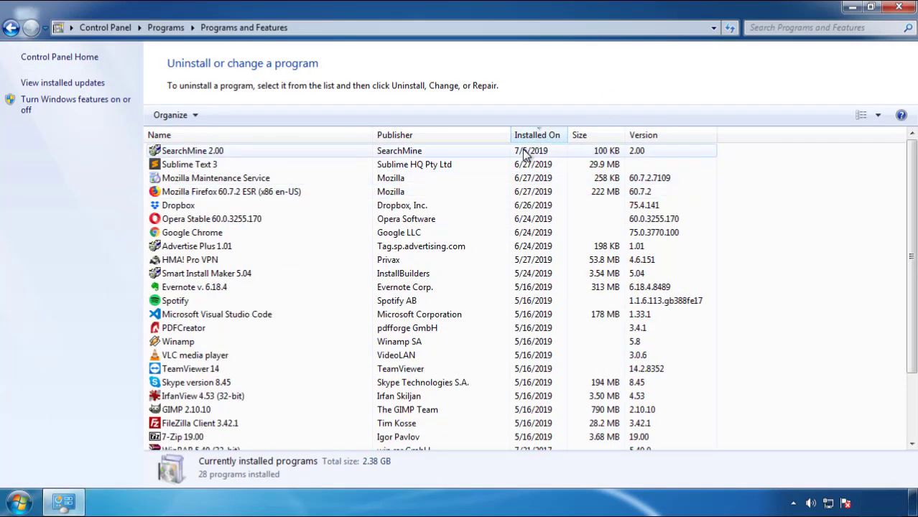
pyautogui.click(196, 153)
pyautogui.click(232, 117)
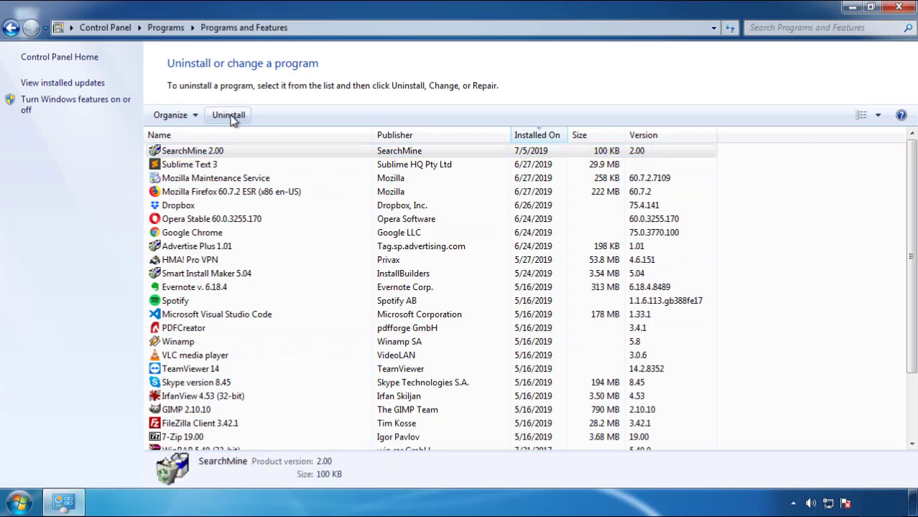
pyautogui.click(535, 383)
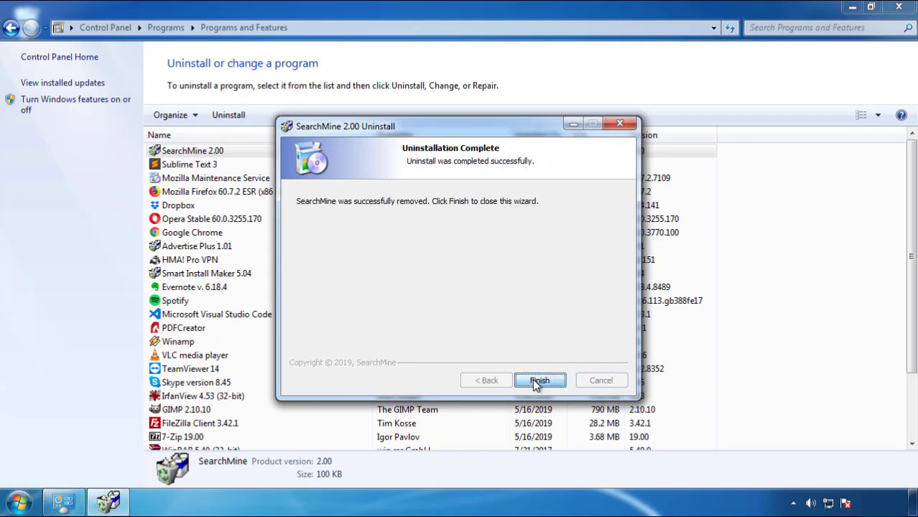
pyautogui.click(534, 380)
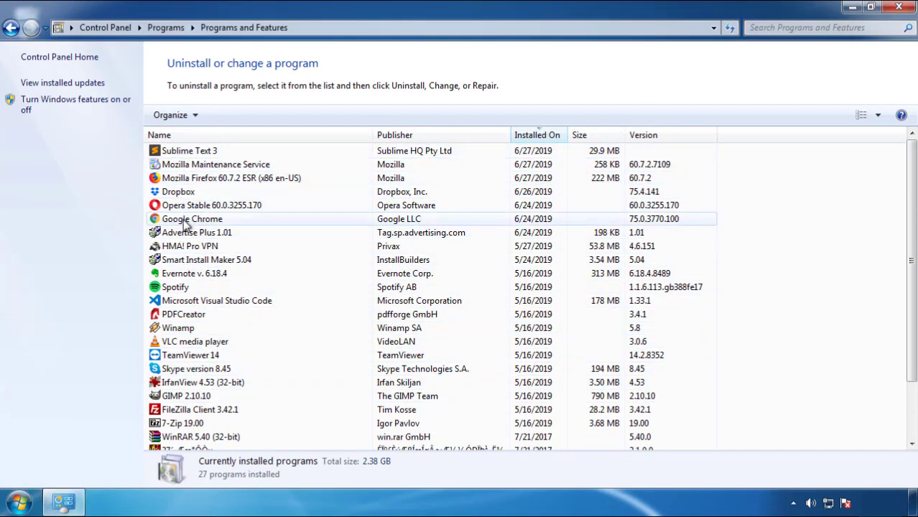
# Close Programs and Features and restart Windows 7, choosing Safe Mode at boot.
pyautogui.click(900, 9)
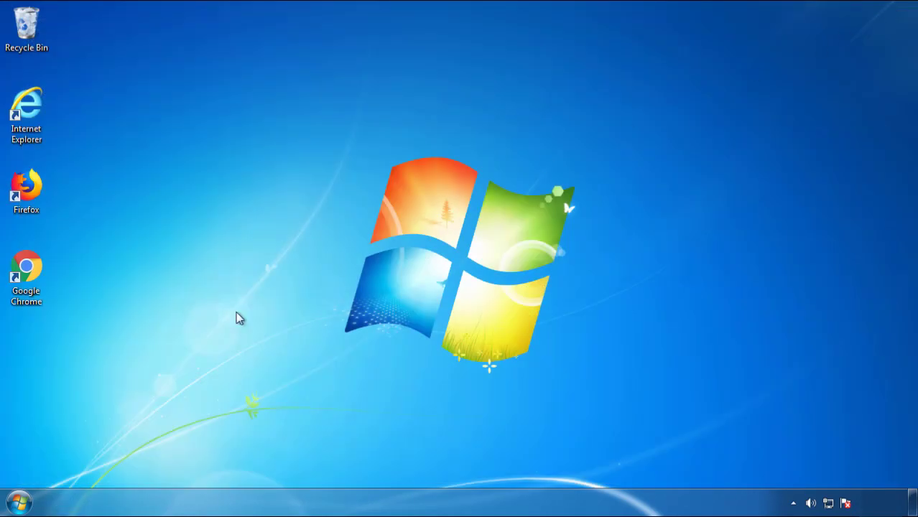
pyautogui.click(17, 505)
pyautogui.click(249, 467)
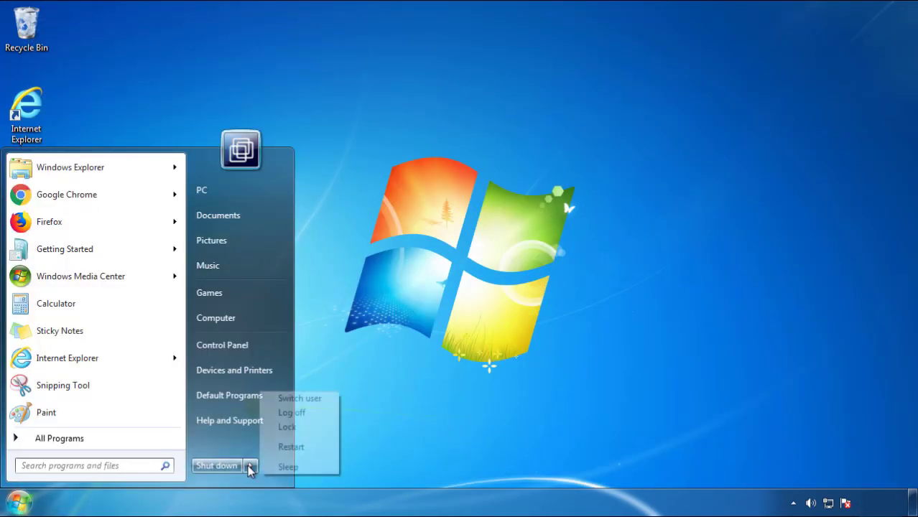
pyautogui.click(291, 447)
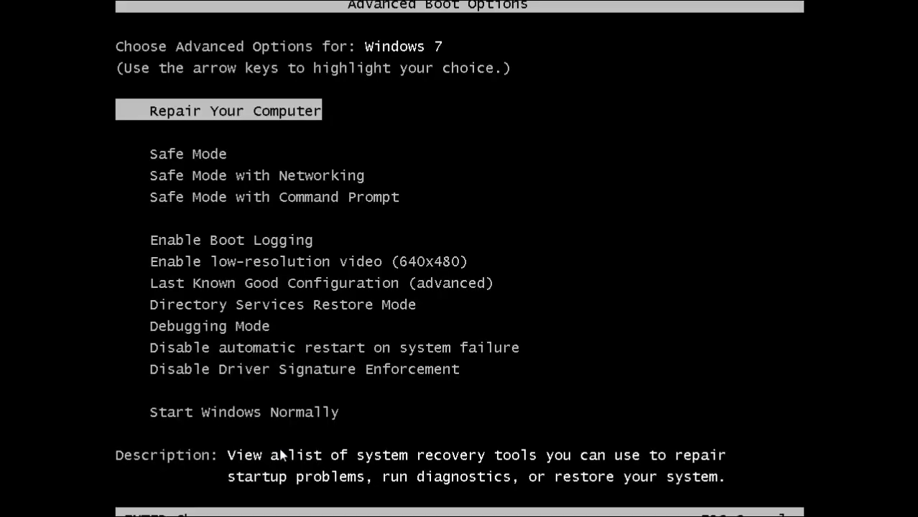
pyautogui.press('Down')
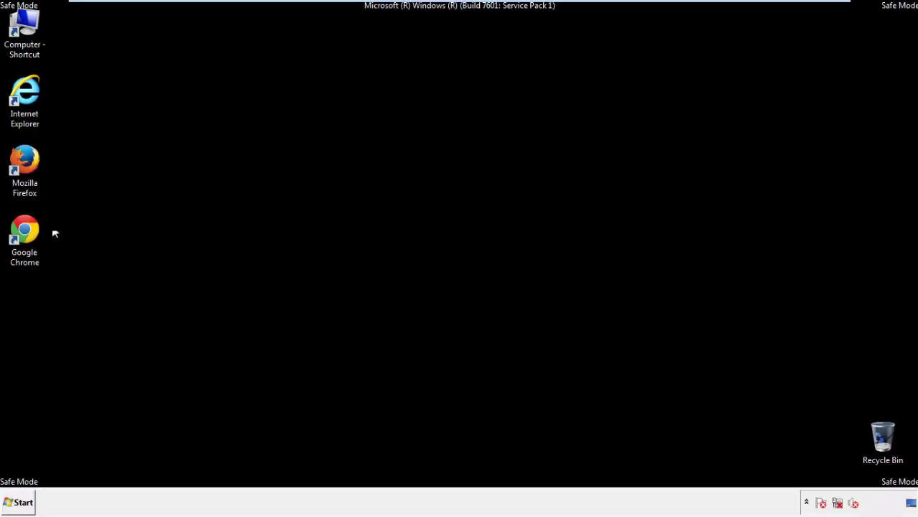
# Launch Firefox, decline the default-browser prompt, and keep the menu bar visible.
pyautogui.doubleClick(33, 168)
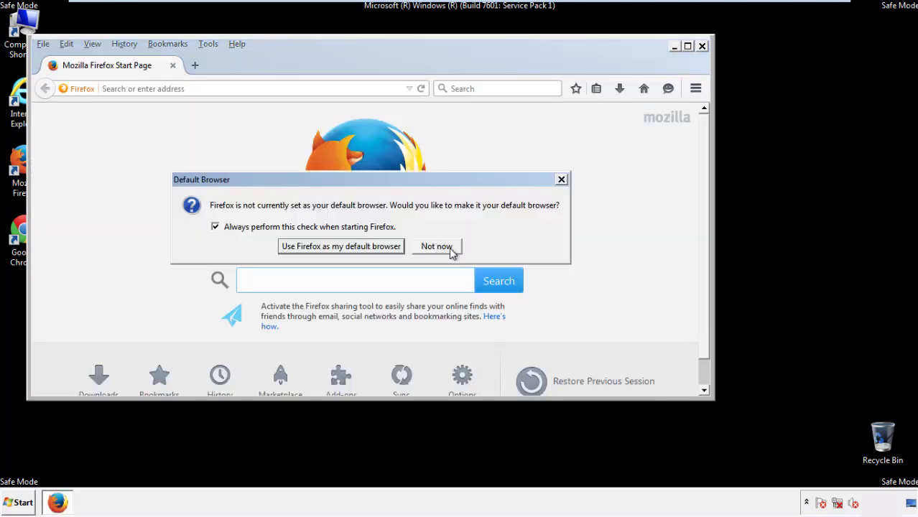
pyautogui.click(448, 246)
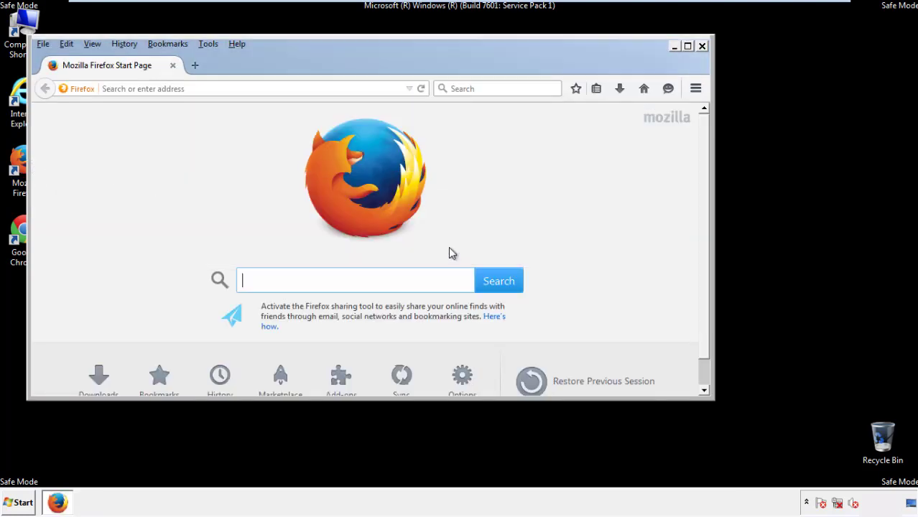
pyautogui.rightClick(281, 60)
pyautogui.click(307, 108)
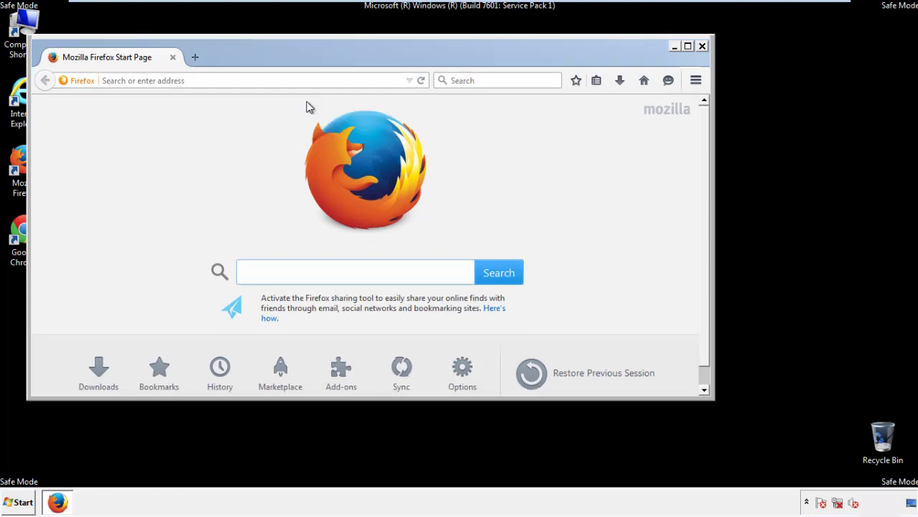
pyautogui.rightClick(289, 60)
pyautogui.click(308, 113)
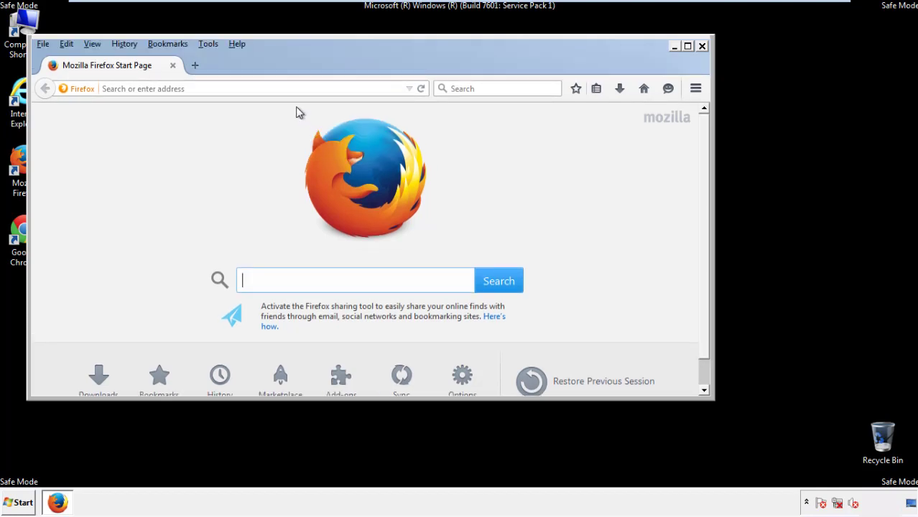
# Clear Firefox's recent history for the Everything range with all items checked.
pyautogui.click(128, 45)
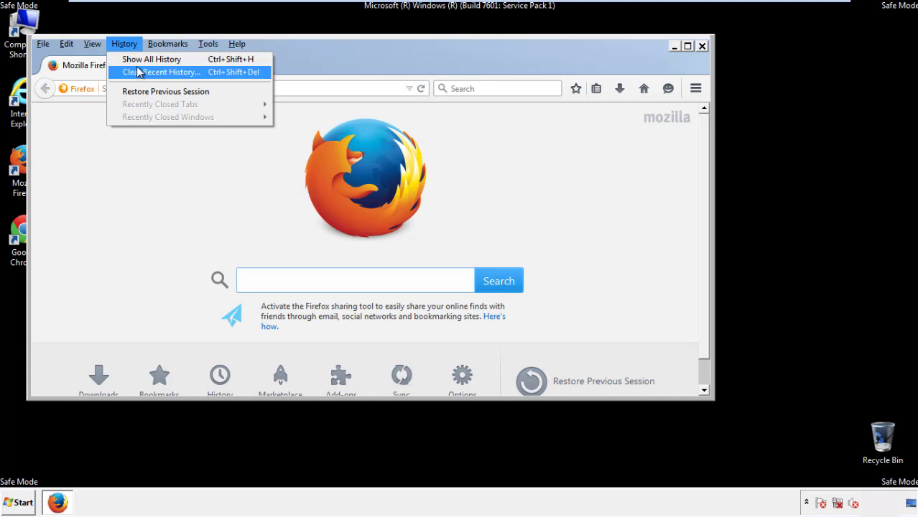
pyautogui.click(140, 72)
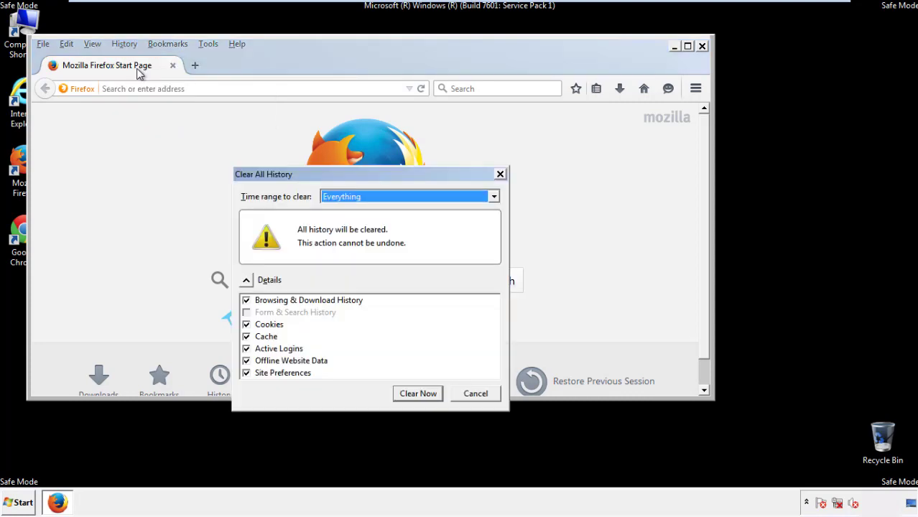
pyautogui.click(341, 199)
pyautogui.click(343, 270)
pyautogui.click(246, 361)
pyautogui.click(246, 361)
pyautogui.click(245, 374)
pyautogui.click(245, 373)
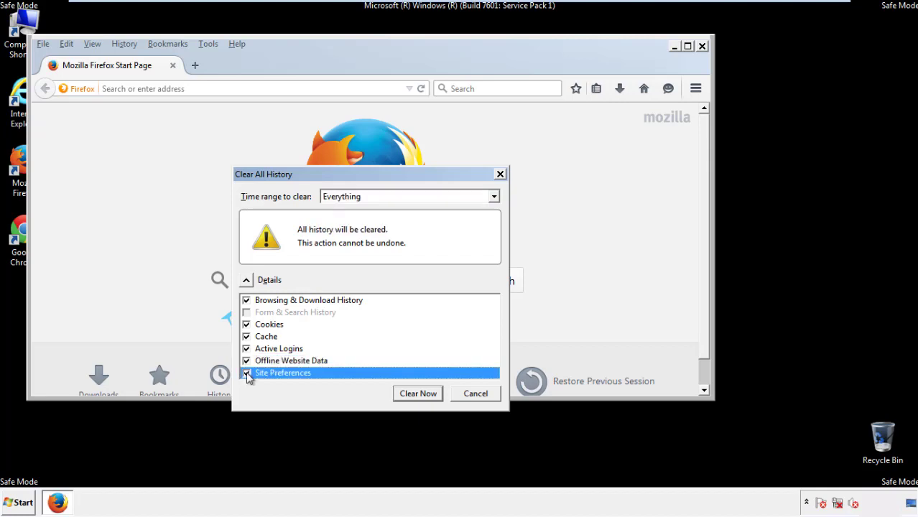
pyautogui.click(417, 394)
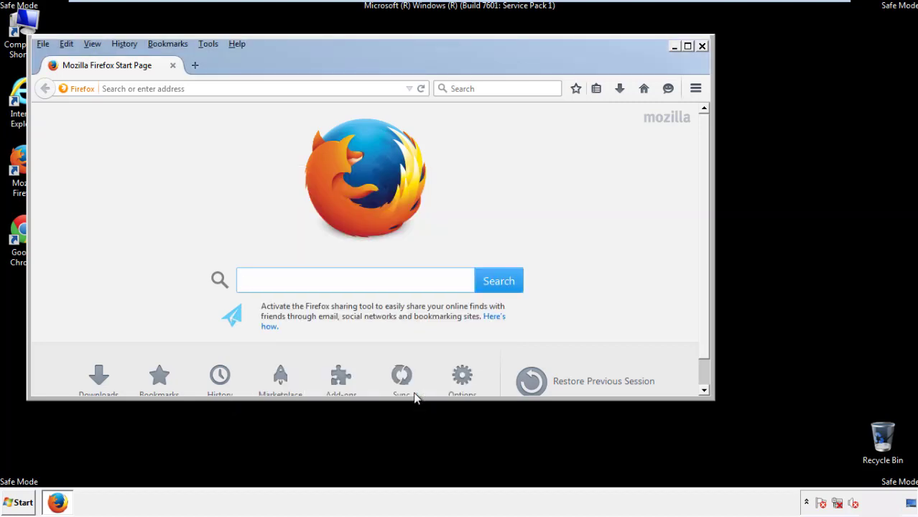
# Refresh Firefox to its defaults from the Troubleshooting Information page.
pyautogui.click(237, 44)
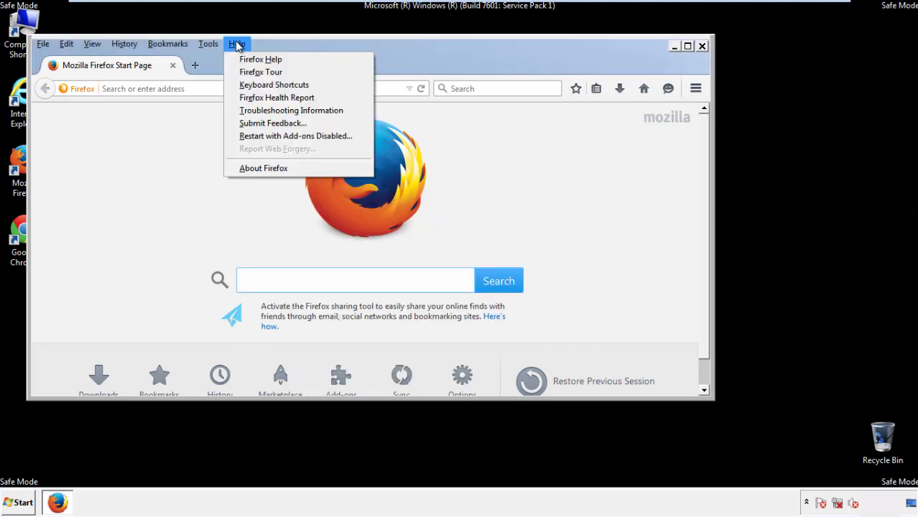
pyautogui.click(267, 110)
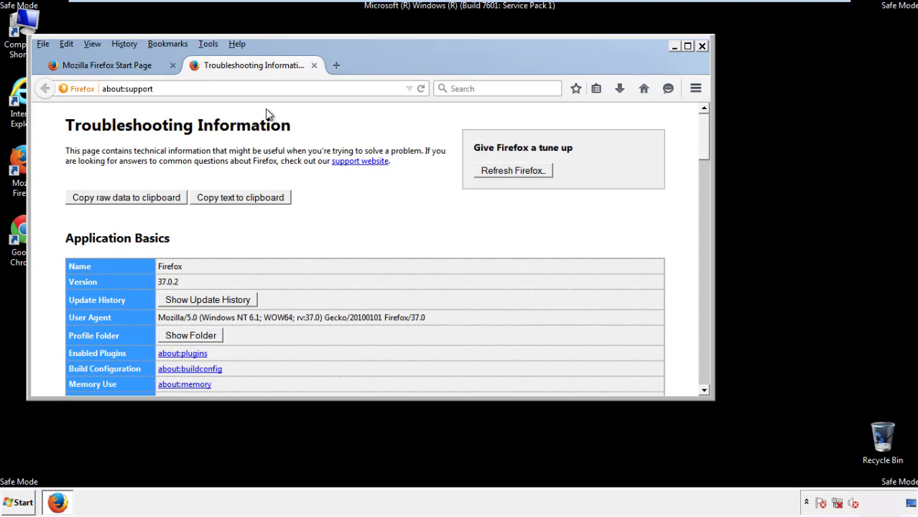
pyautogui.click(533, 174)
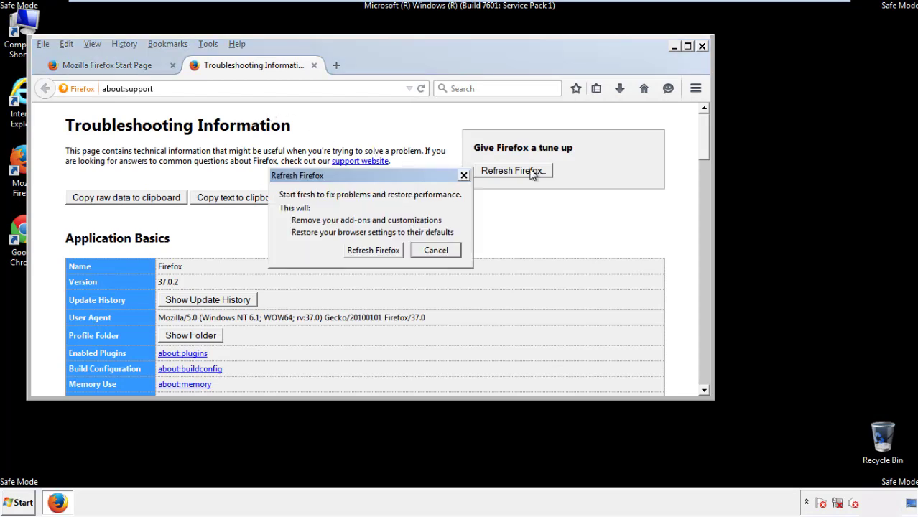
pyautogui.click(373, 250)
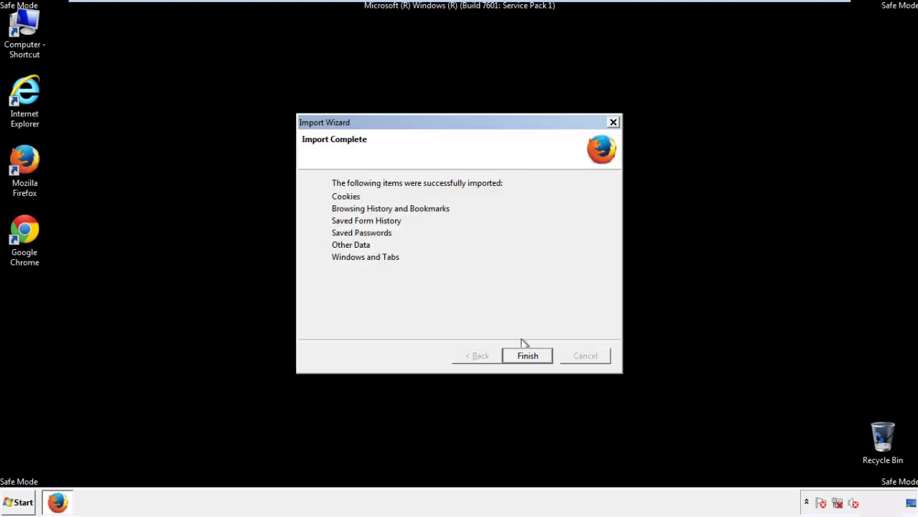
# Finish the refresh, decline the default-browser prompt, close Firefox and launch Chrome.
pyautogui.click(528, 356)
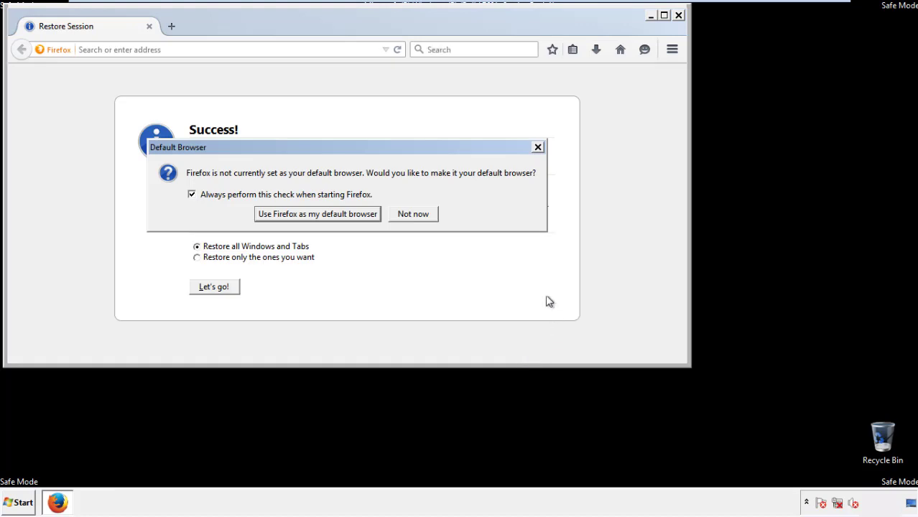
pyautogui.click(414, 217)
pyautogui.click(678, 15)
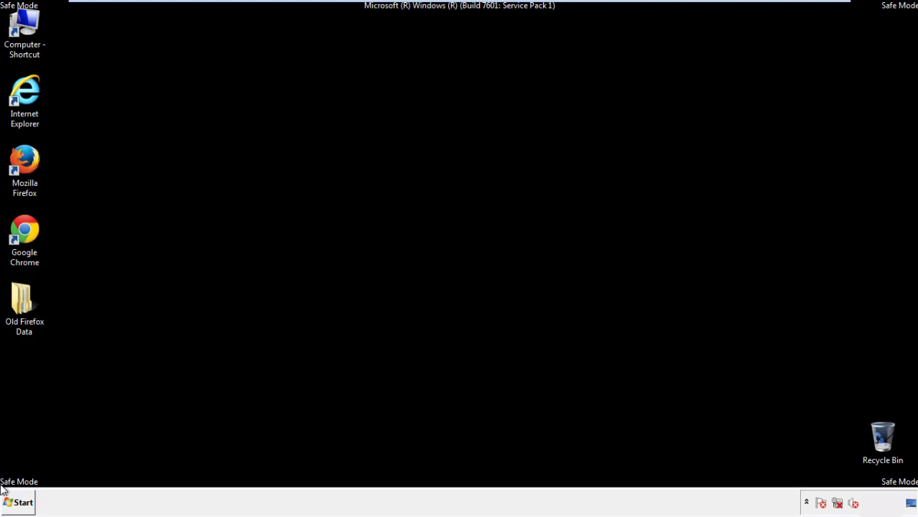
pyautogui.doubleClick(22, 228)
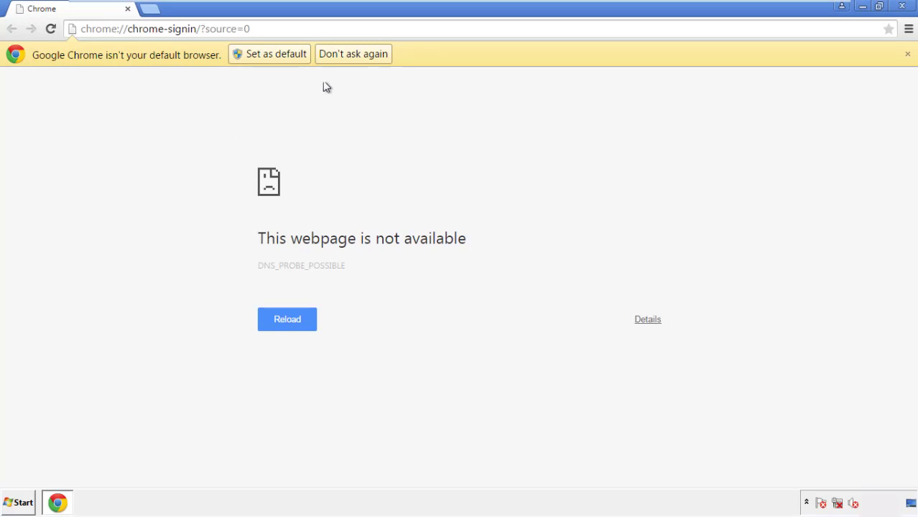
# Dismiss Chrome's default-browser prompt and open the History page from Settings.
pyautogui.click(369, 57)
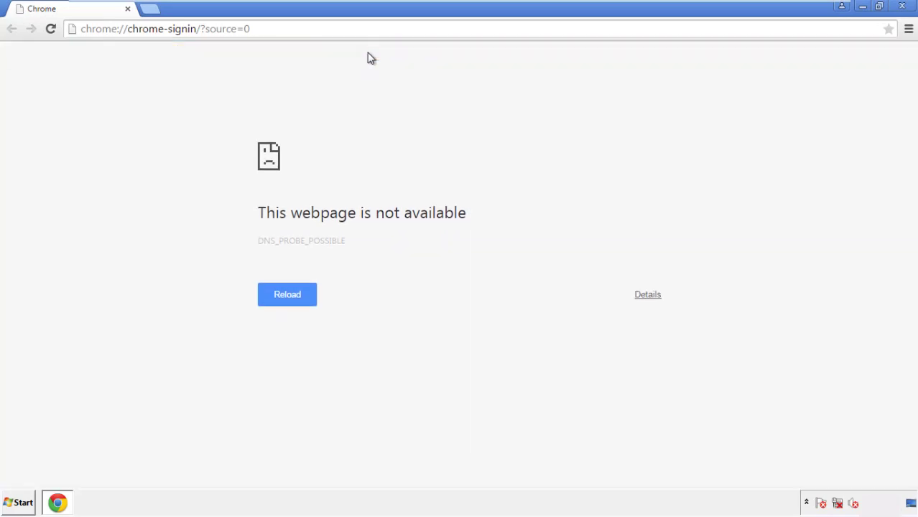
pyautogui.click(909, 30)
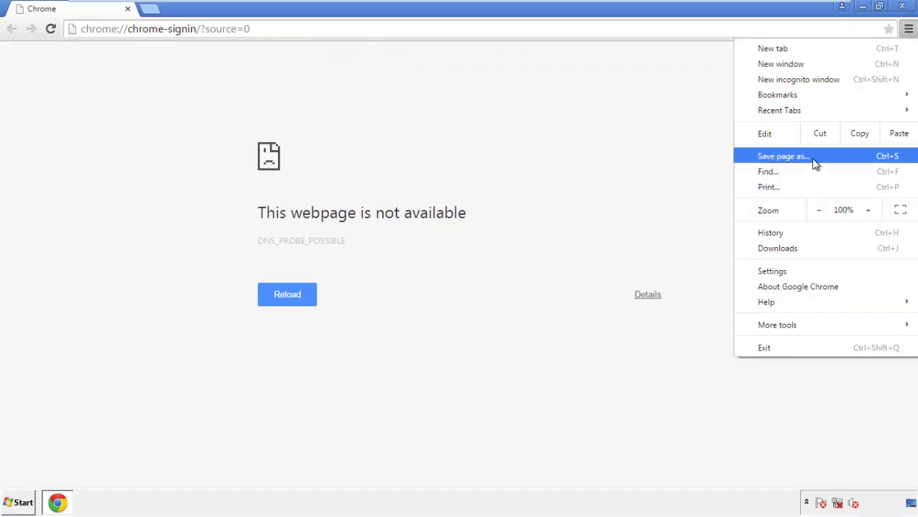
pyautogui.click(774, 272)
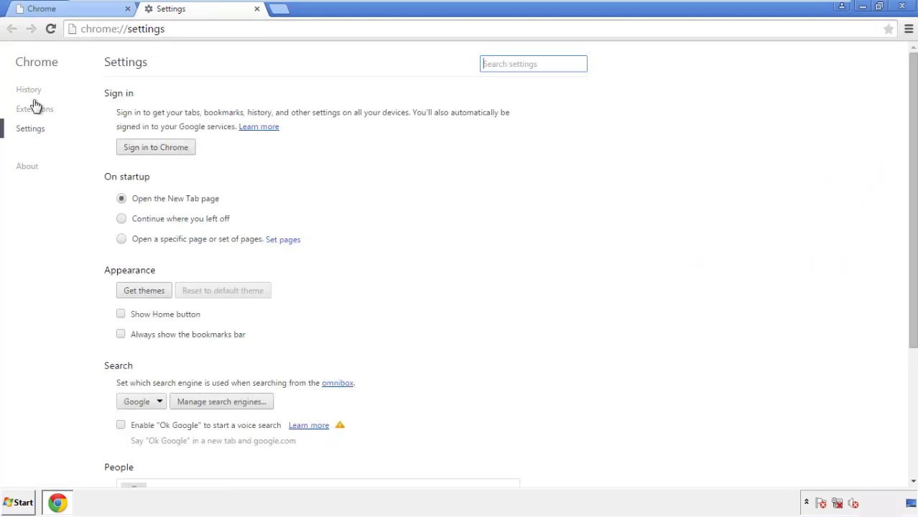
pyautogui.click(33, 92)
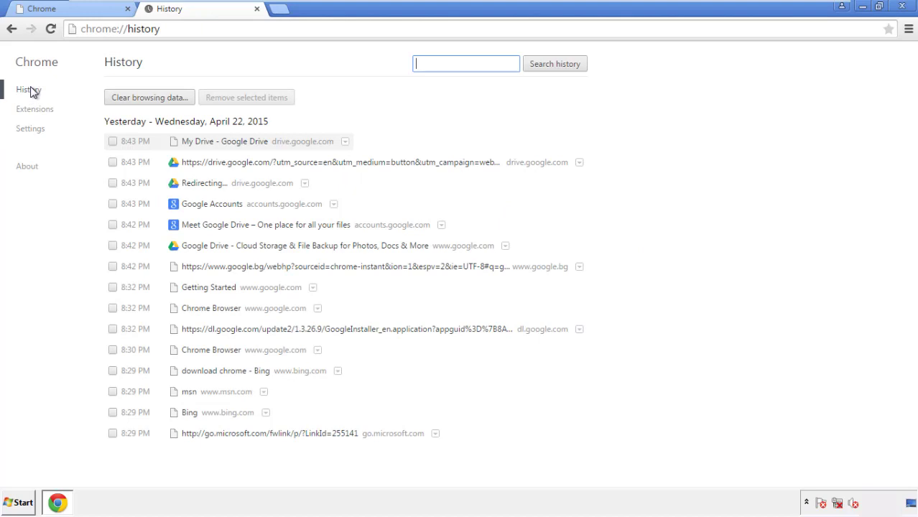
# Clear Chrome browsing data from the beginning of time, including autofill, keeping passwords.
pyautogui.click(136, 100)
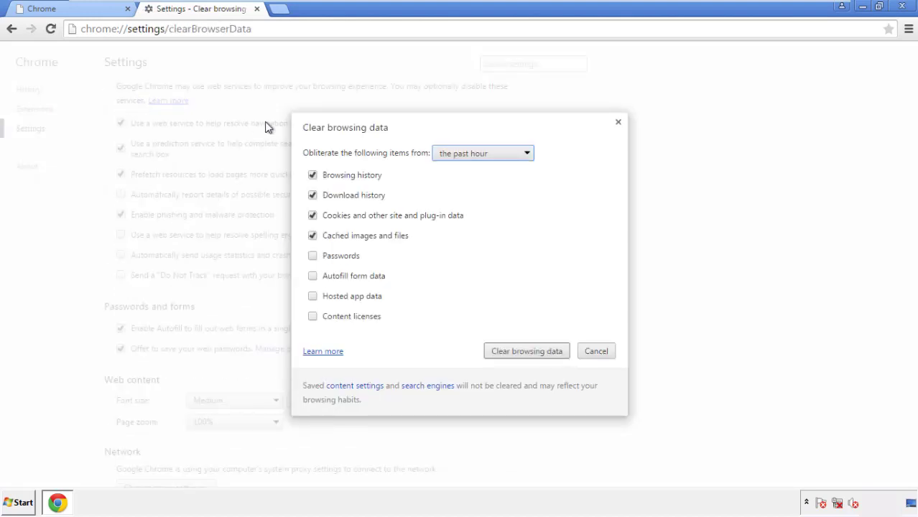
pyautogui.click(462, 154)
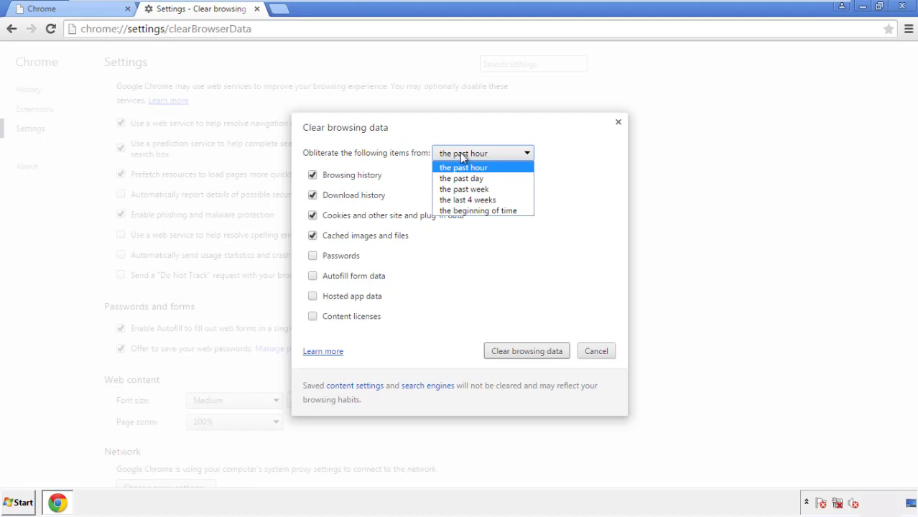
pyautogui.click(460, 212)
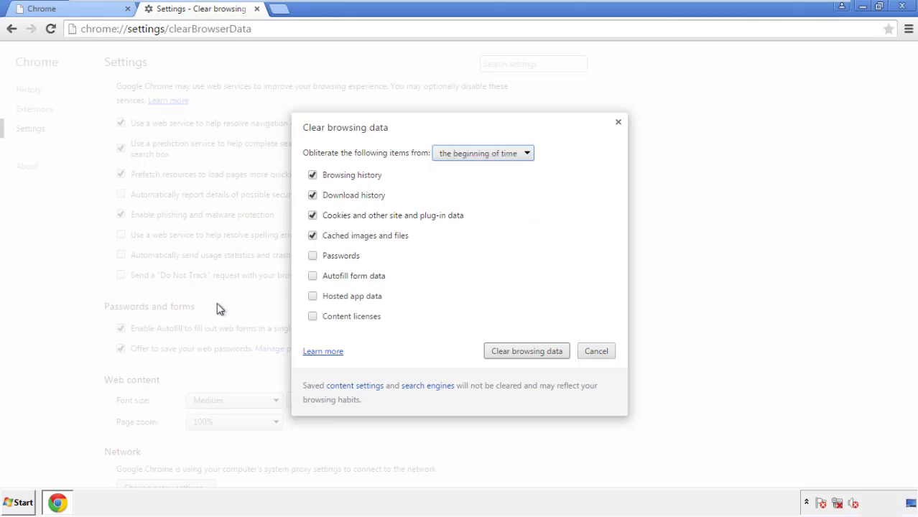
pyautogui.click(320, 280)
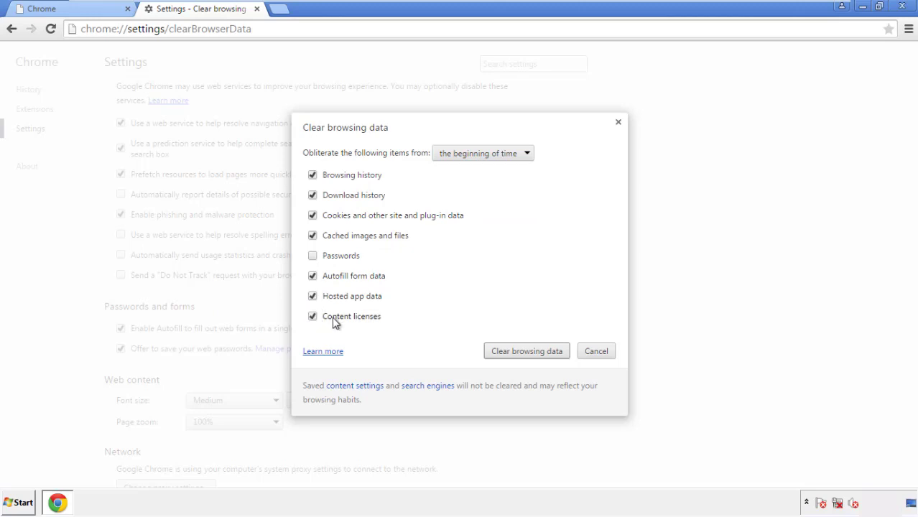
pyautogui.click(514, 354)
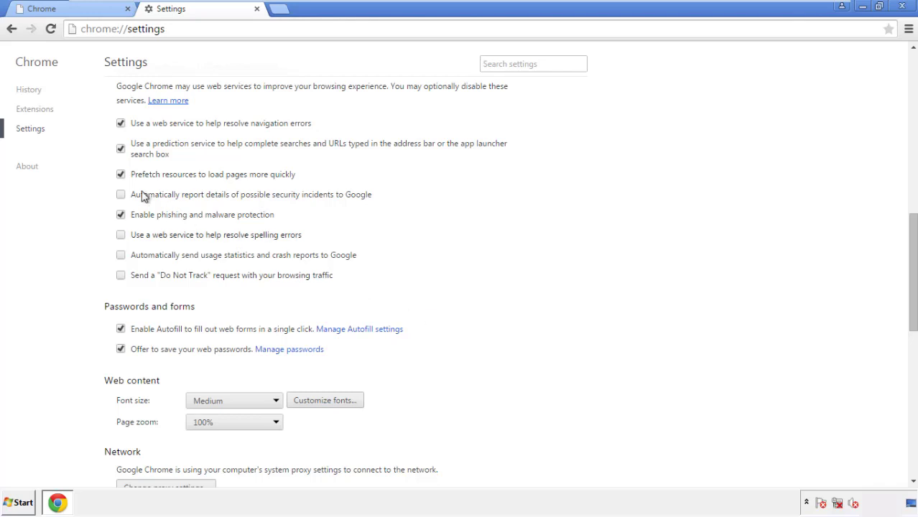
# Reset Chrome's settings to original defaults and close the browser.
pyautogui.moveTo(912, 229); pyautogui.dragTo(909, 386)
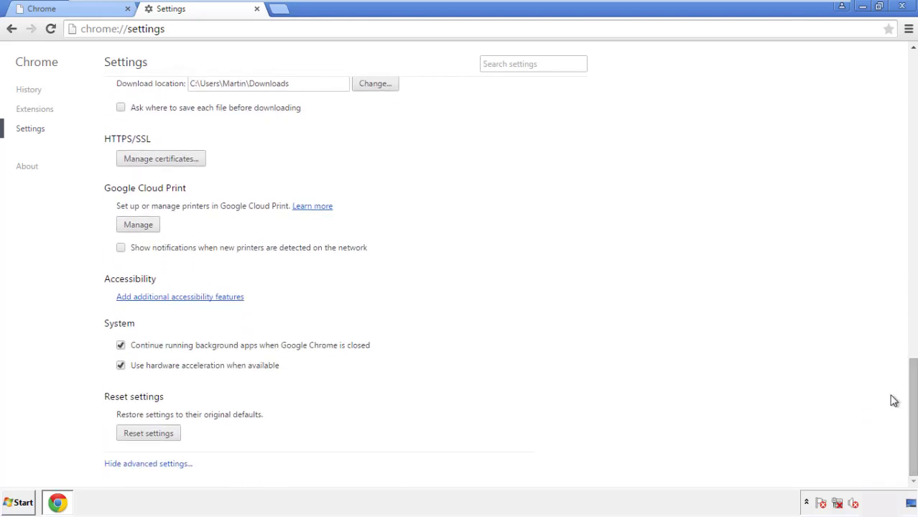
pyautogui.click(148, 434)
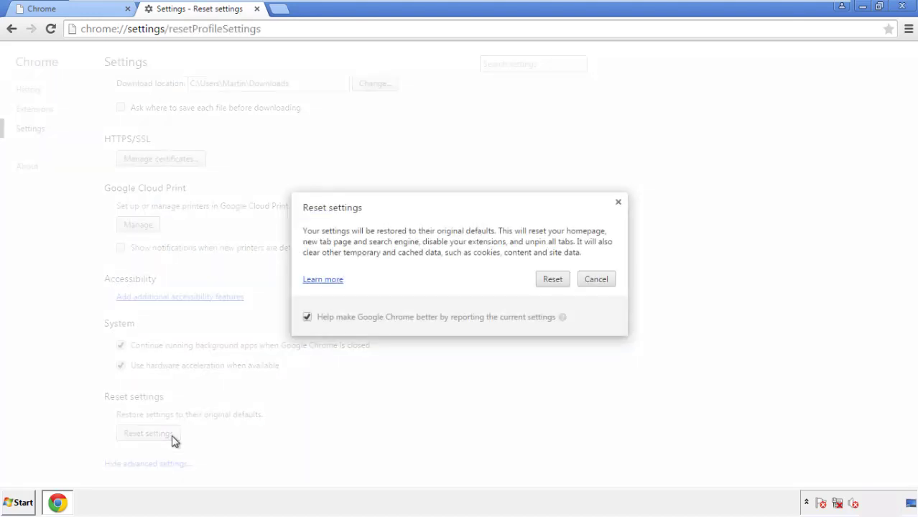
pyautogui.click(554, 279)
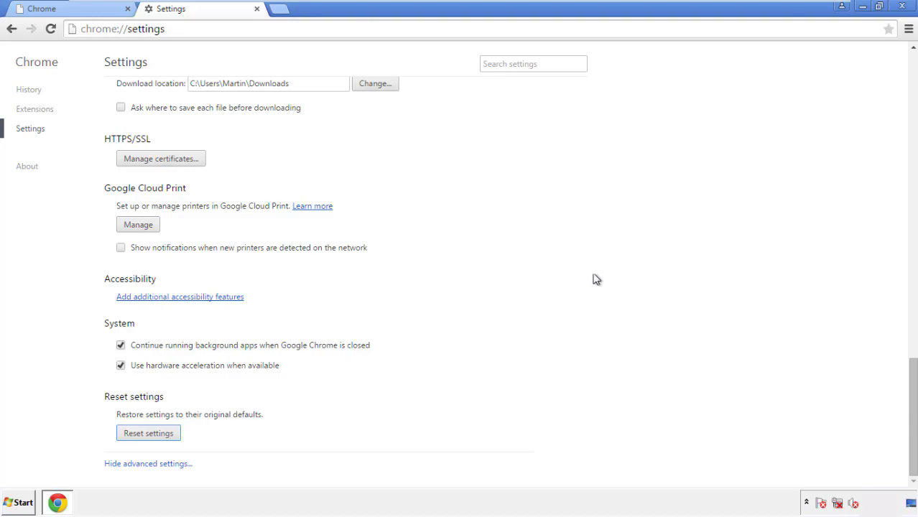
pyautogui.click(901, 6)
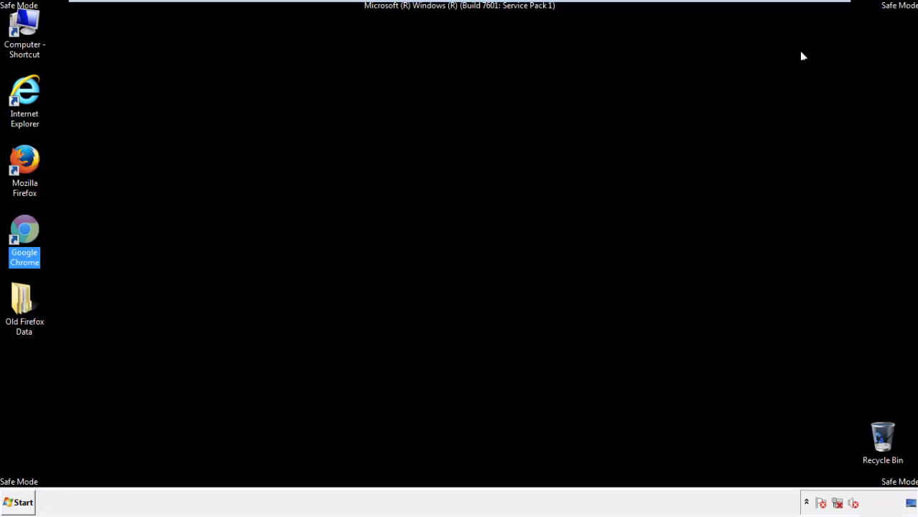
# Launch Firefox, remove Search Mine in the Add-ons Manager, and close Firefox.
pyautogui.click(495, 232)
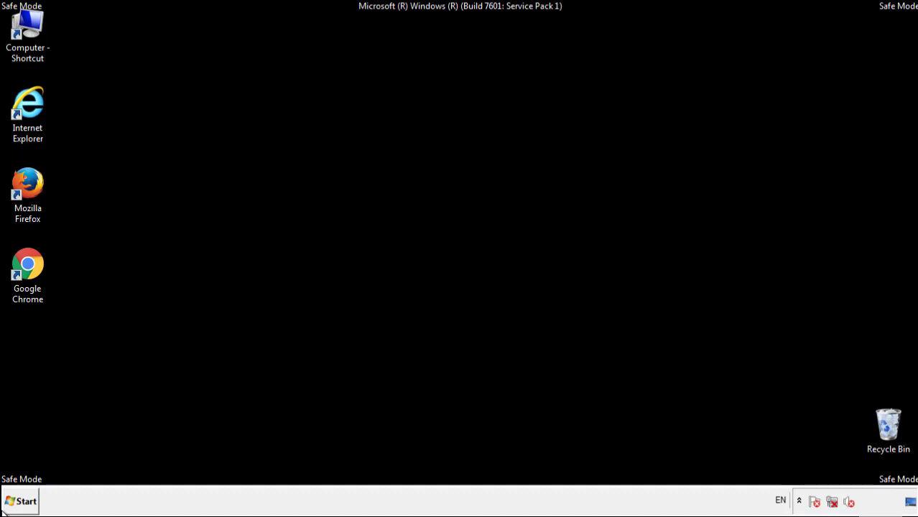
pyautogui.click(35, 178)
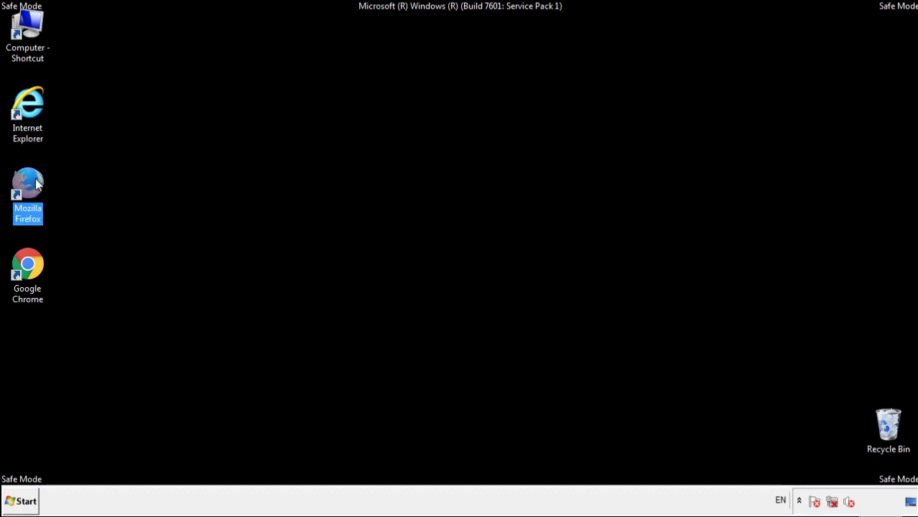
pyautogui.doubleClick(35, 178)
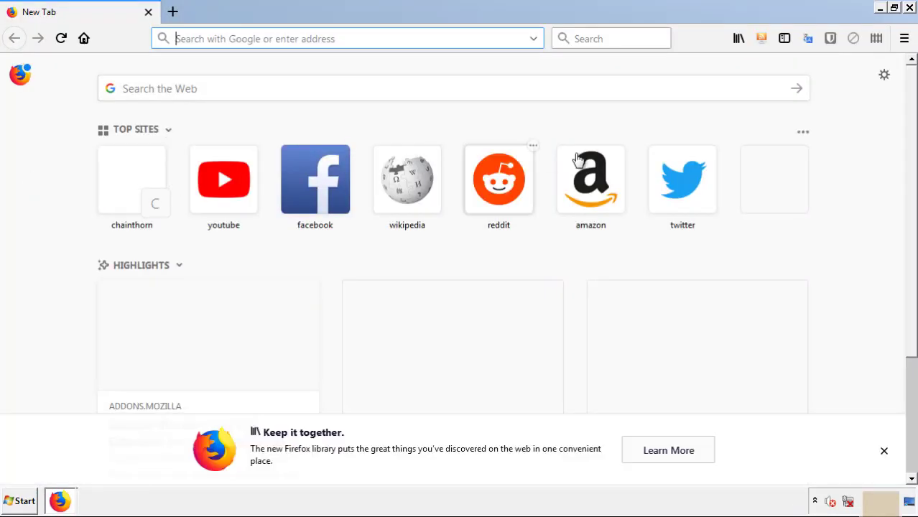
pyautogui.click(904, 38)
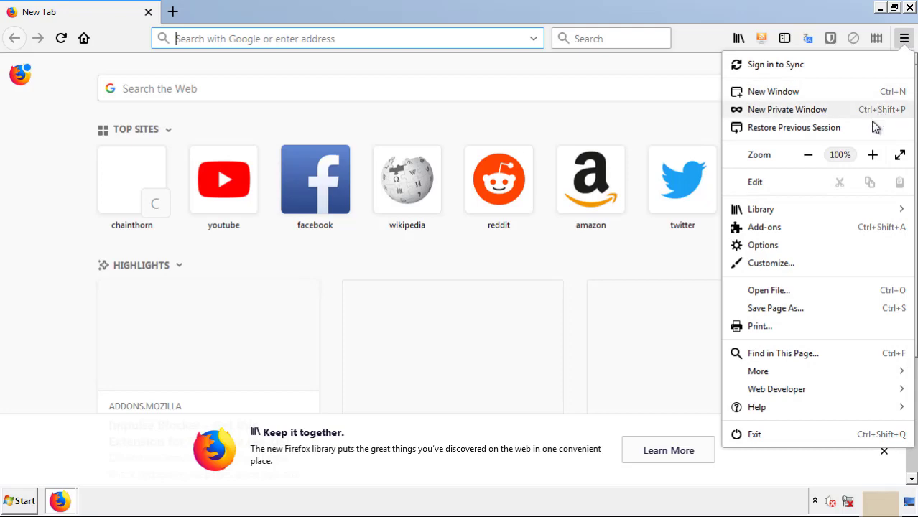
pyautogui.click(765, 227)
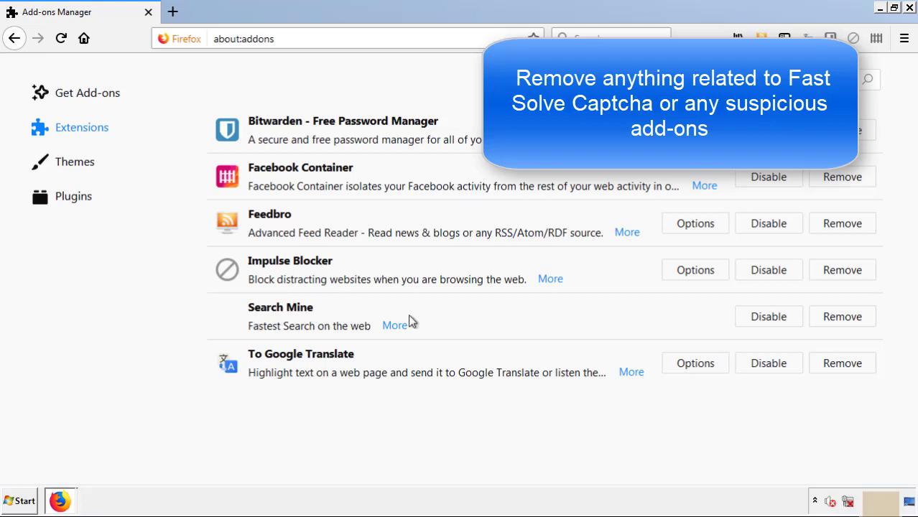
pyautogui.click(840, 320)
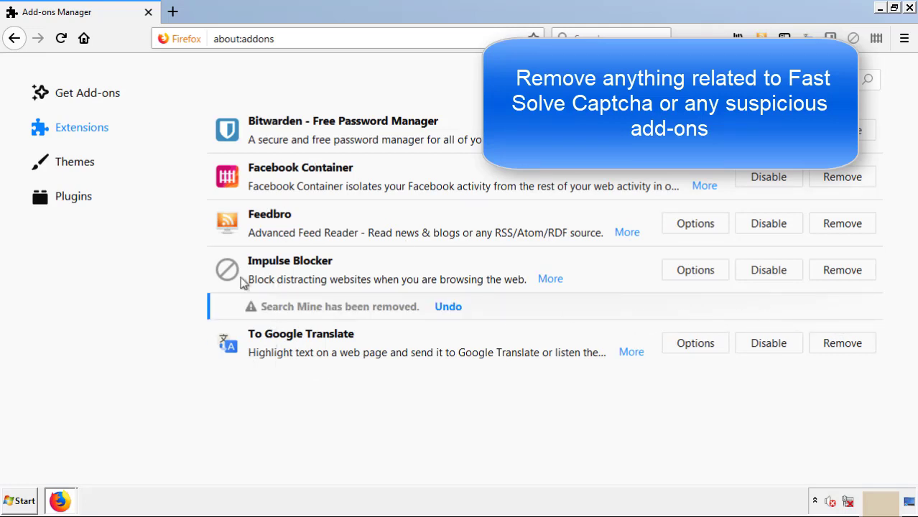
pyautogui.click(910, 8)
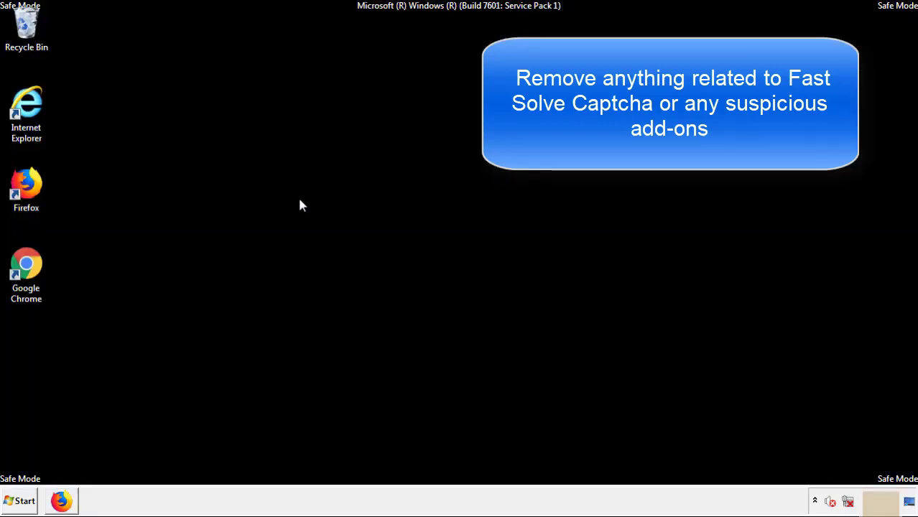
# Launch Chrome and remove the Search Mine extension from its Extensions page.
pyautogui.doubleClick(26, 276)
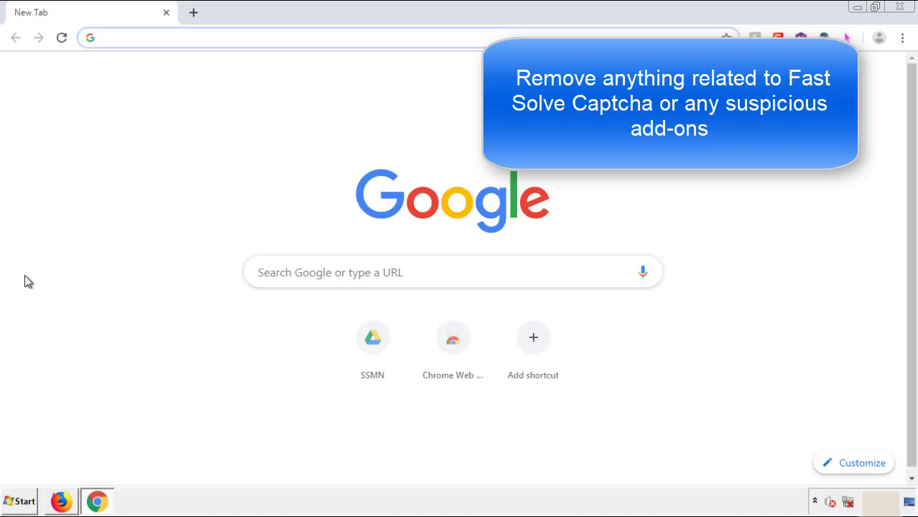
pyautogui.click(902, 38)
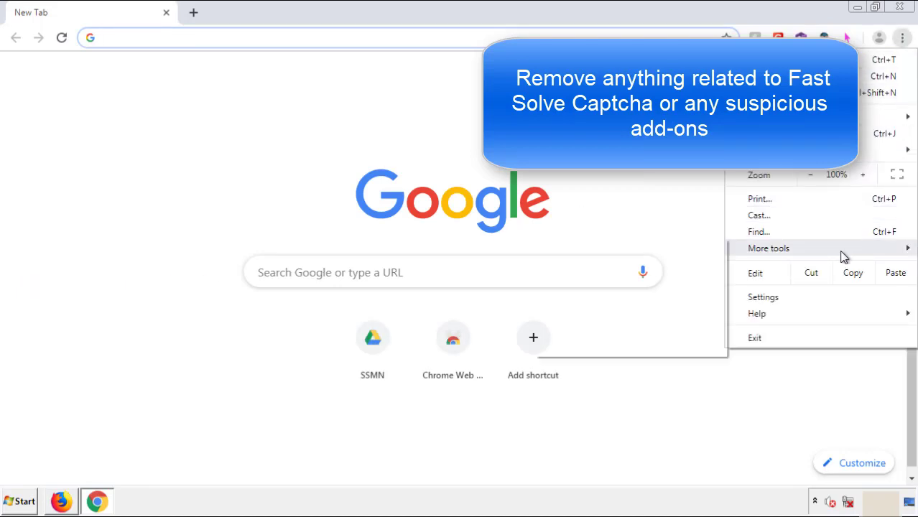
pyautogui.moveTo(824, 254)
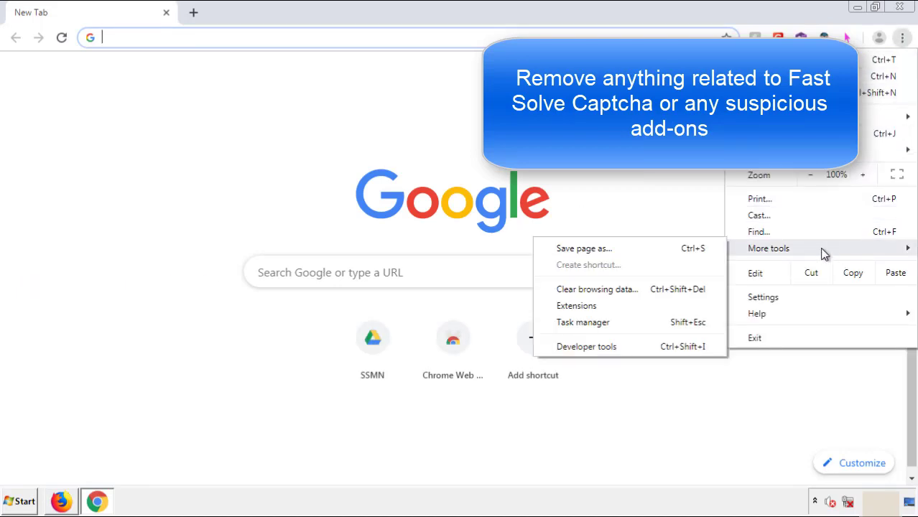
pyautogui.click(594, 305)
pyautogui.scroll(-5, 260, 240)
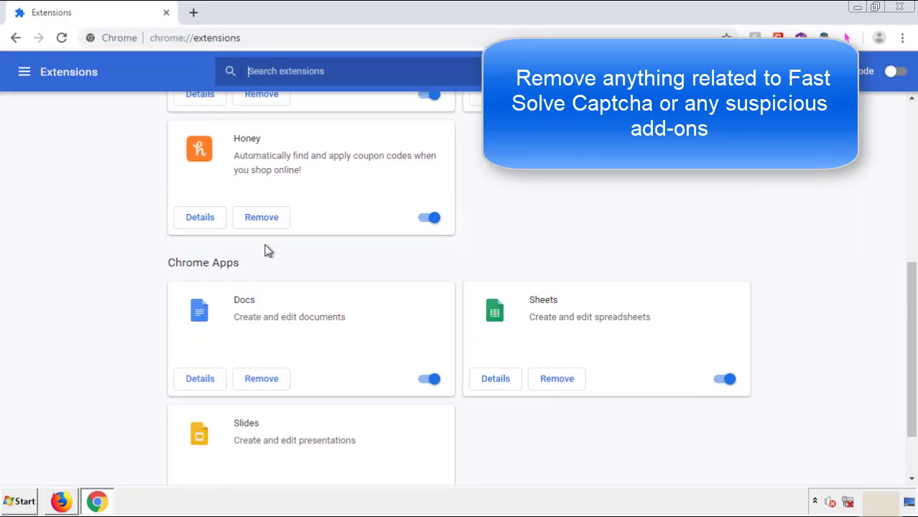
pyautogui.scroll(5, 348, 262)
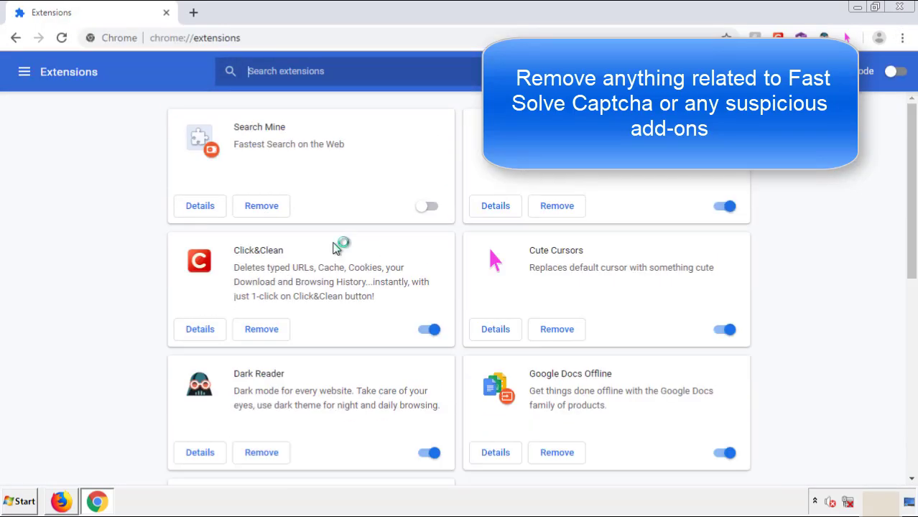
pyautogui.click(260, 210)
pyautogui.press('Return')
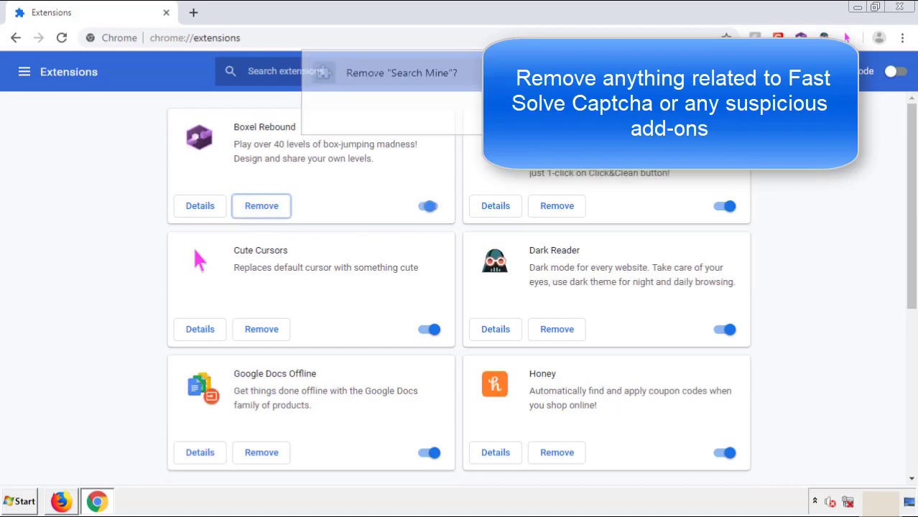
# Close Chrome and restart Windows from the Start menu's Shut down options.
pyautogui.click(900, 6)
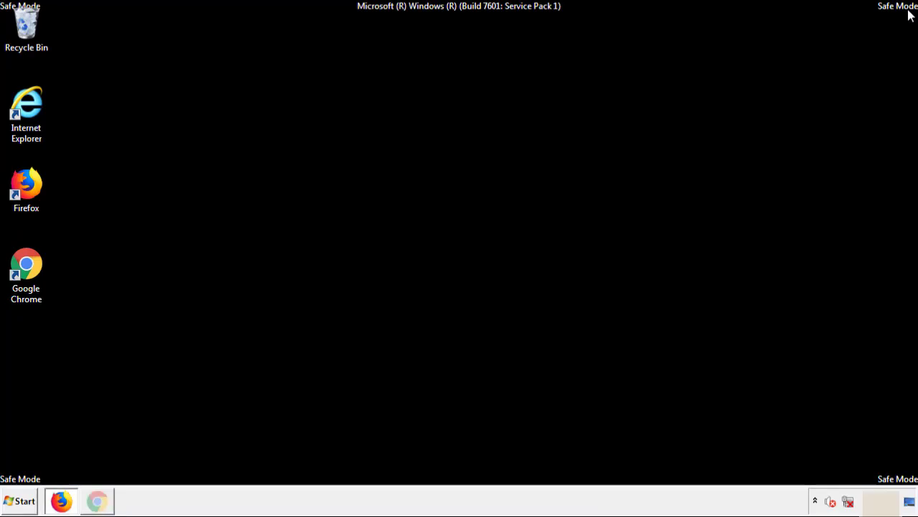
pyautogui.click(24, 503)
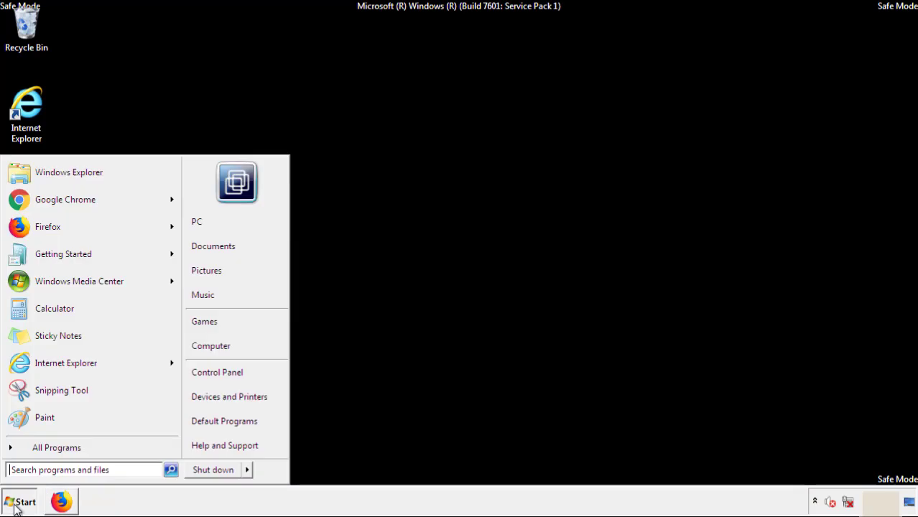
pyautogui.moveTo(249, 473)
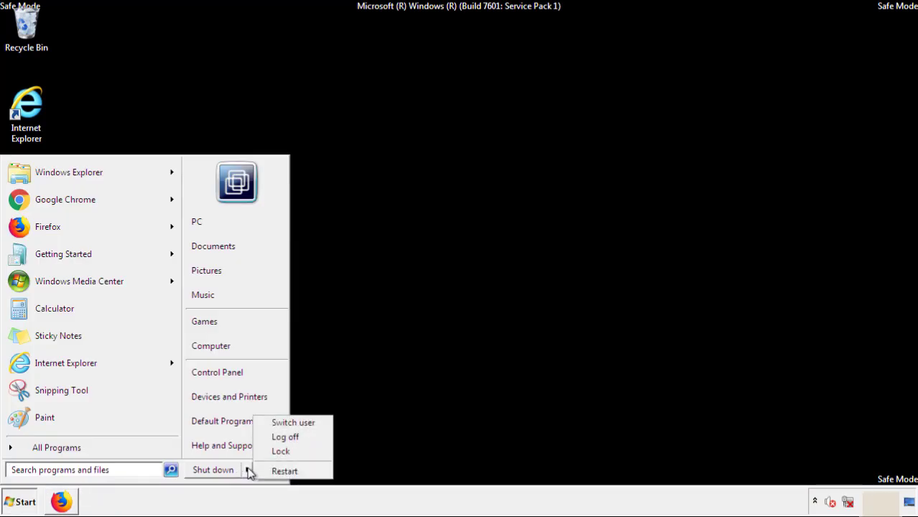
pyautogui.click(285, 472)
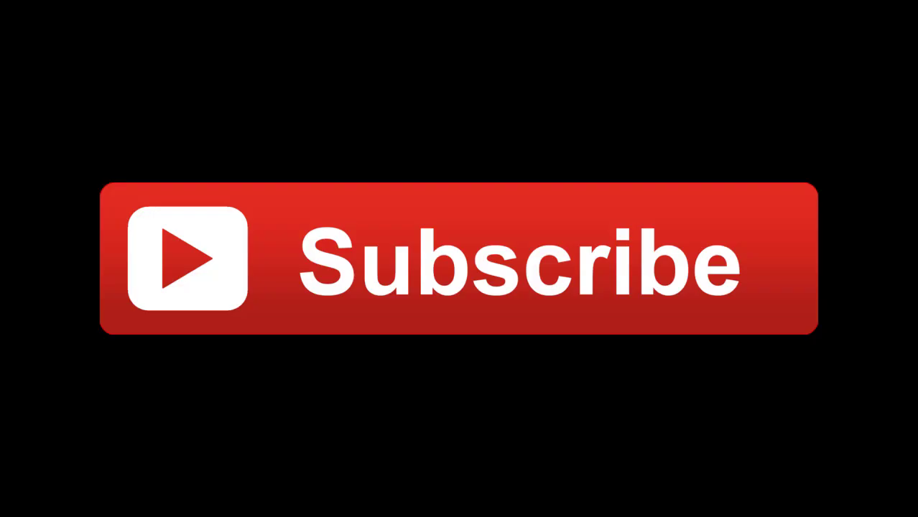